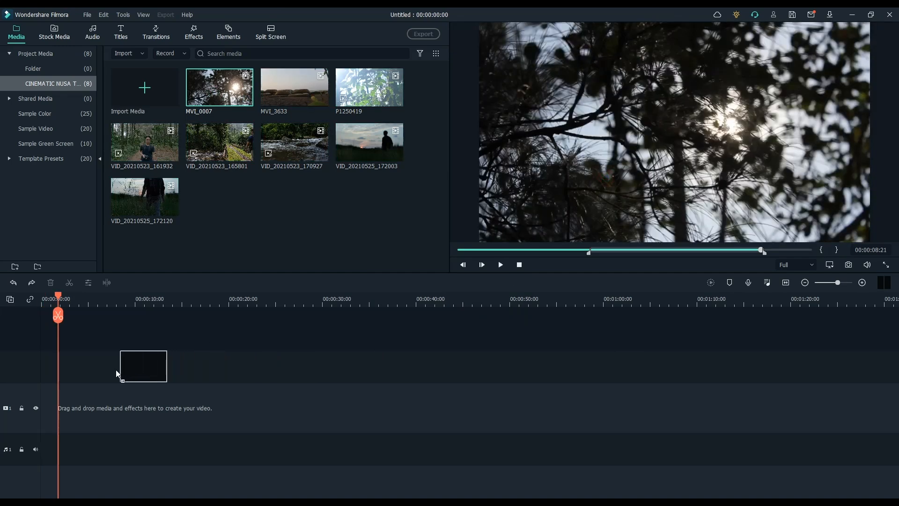
- Place the MVI_0007 clip at the start of the timeline above the first video track and preview it from the beginning
drag(38, 368, 38, 365)
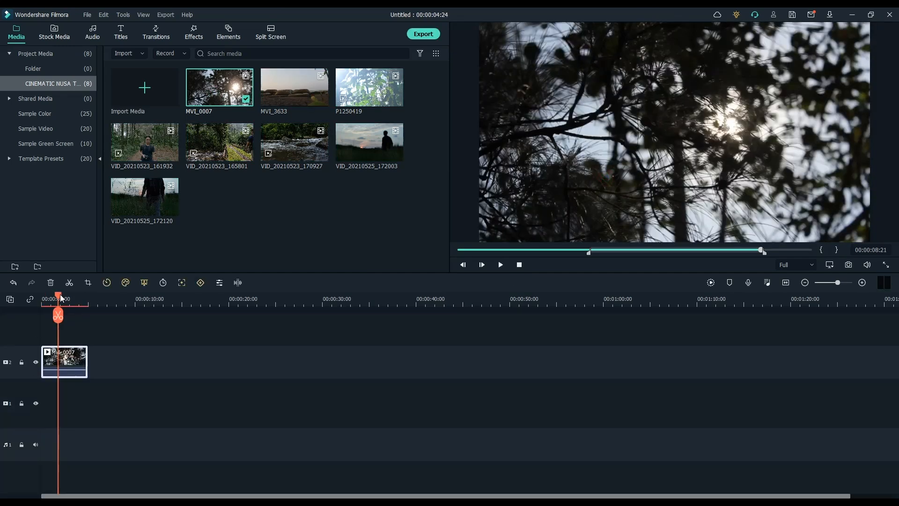
drag(60, 298, 39, 302)
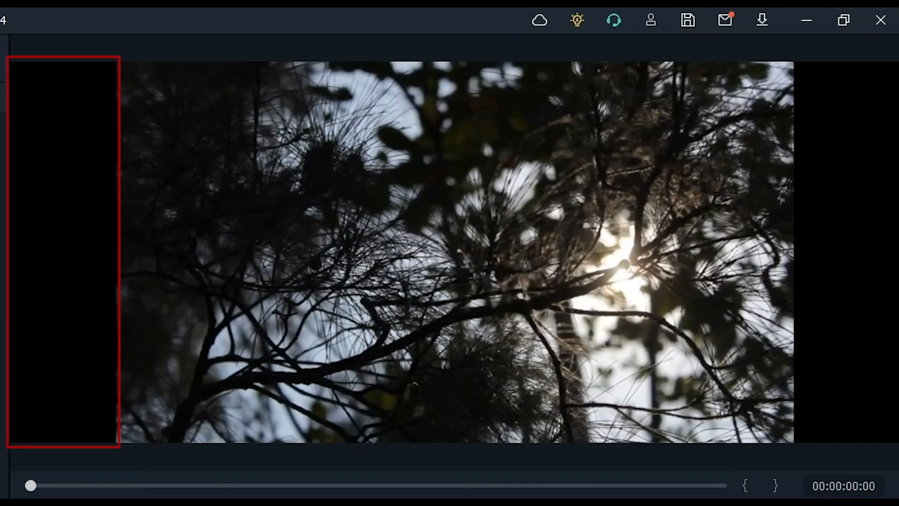
key(space)
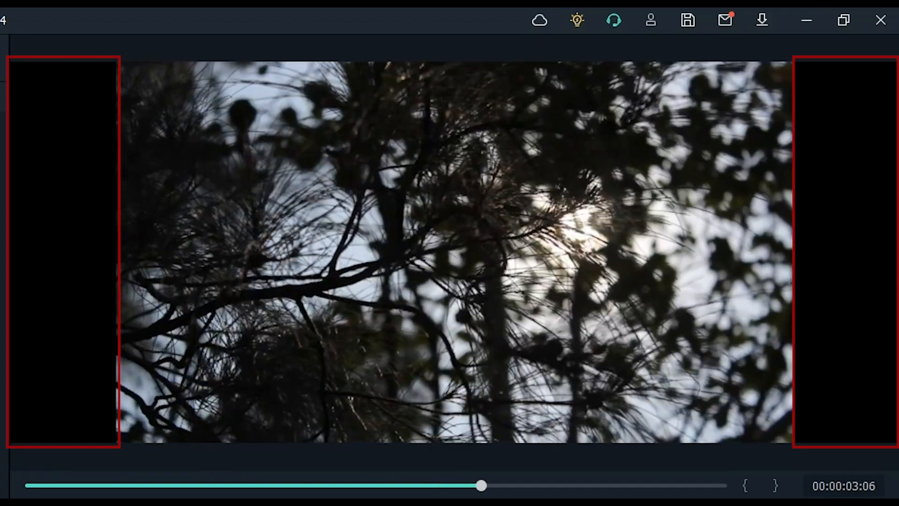
- Try to make the MVI_0007 clip fill the frame with one of its video options, and undo it
right_click(66, 362)
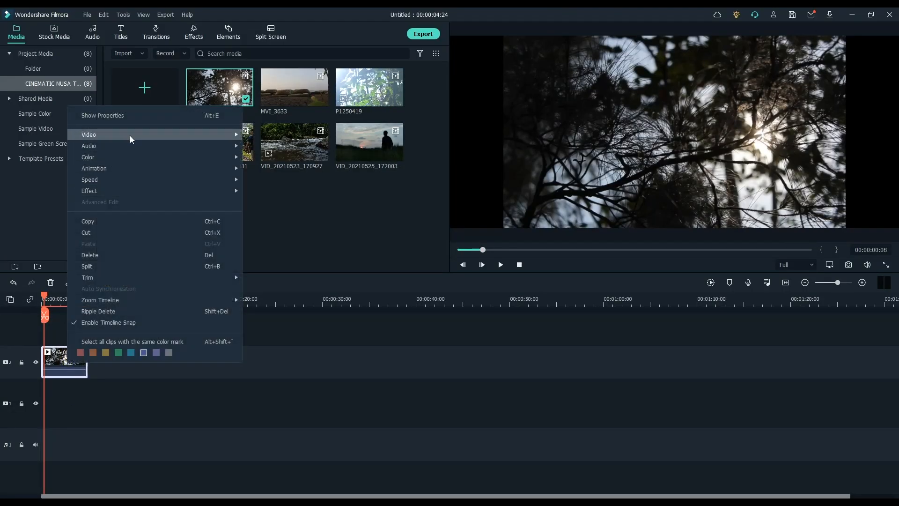
mouse_move(168, 135)
click(271, 146)
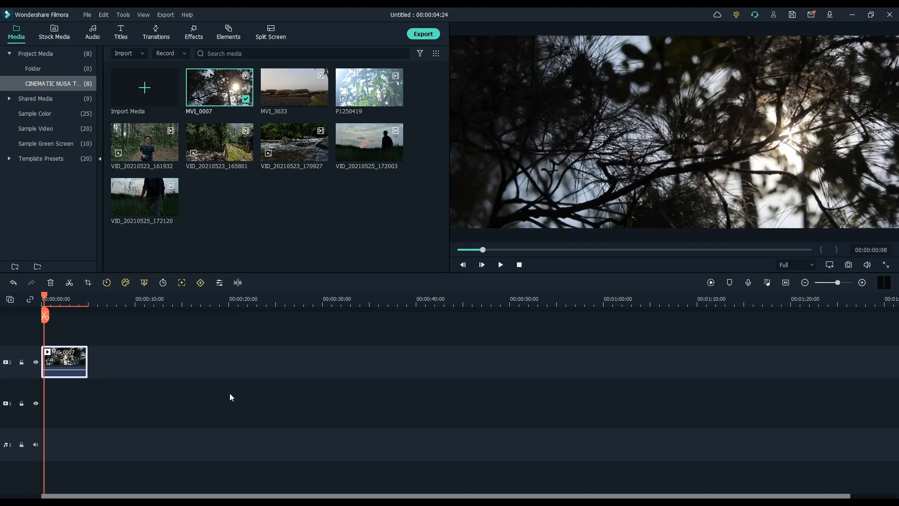
key(ctrl+z)
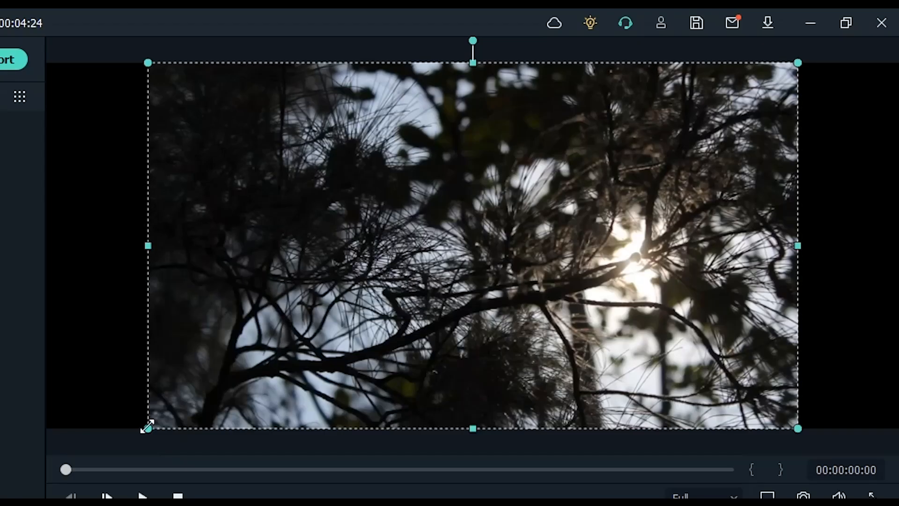
- Enlarge the MVI_0007 picture directly in the preview until it covers the full frame width
drag(504, 228, 452, 241)
drag(48, 452, 45, 453)
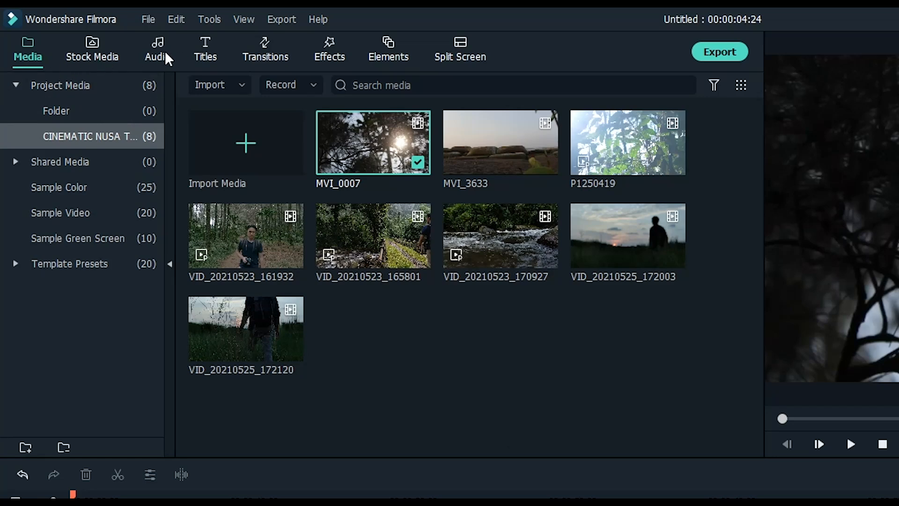
- Add the downloaded Parachute music to the first audio track from the start of the timeline
click(164, 51)
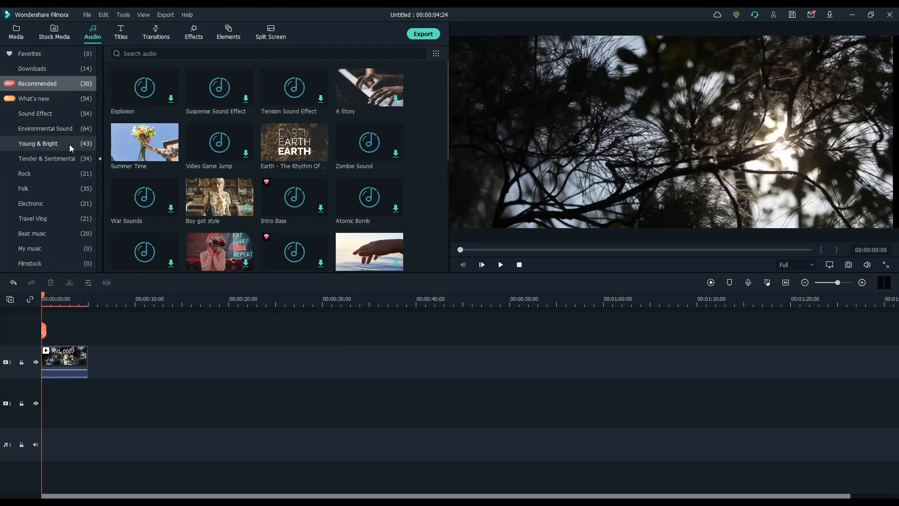
click(46, 69)
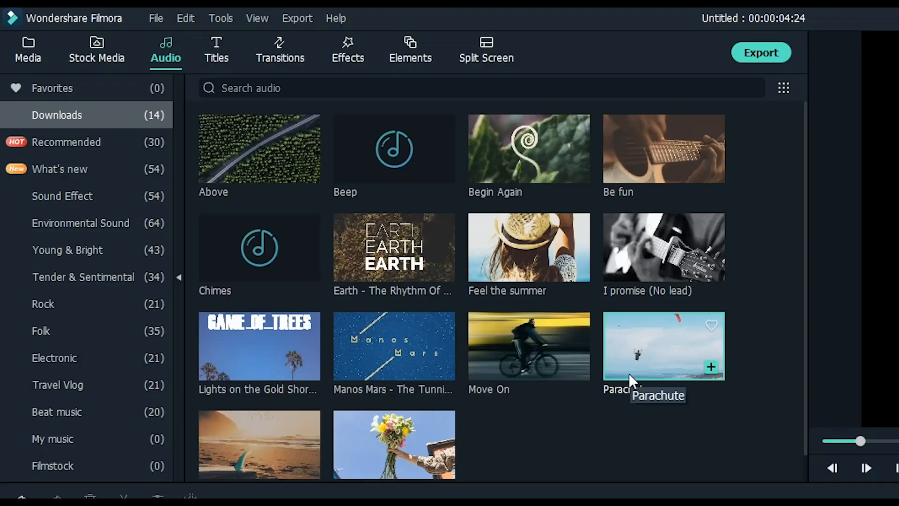
click(711, 367)
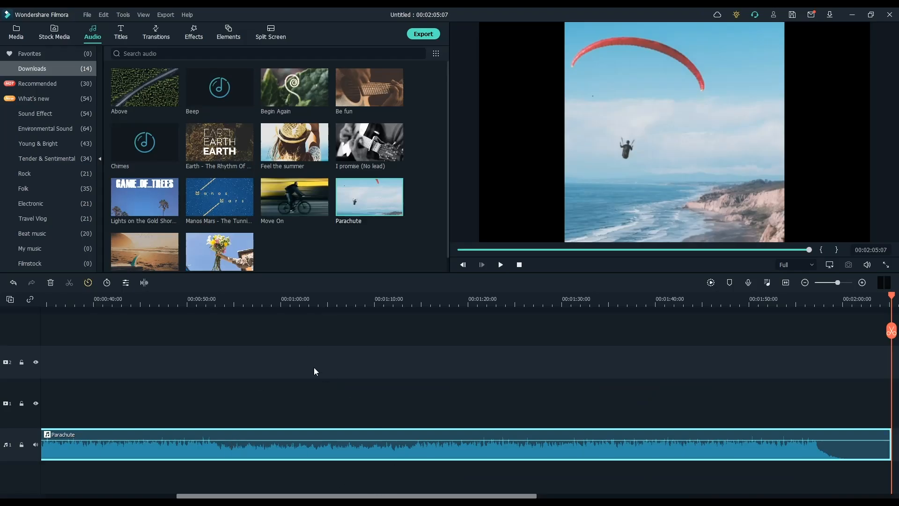
drag(239, 304, 145, 315)
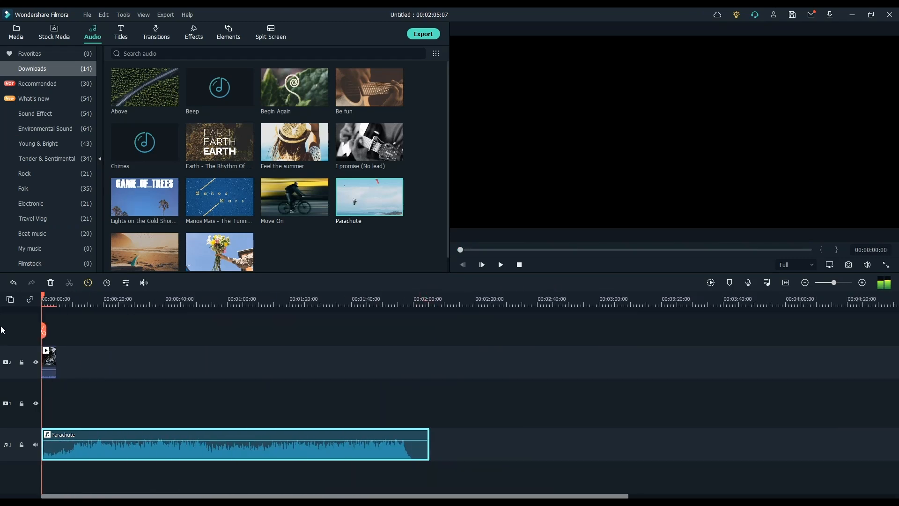
drag(96, 301, 152, 486)
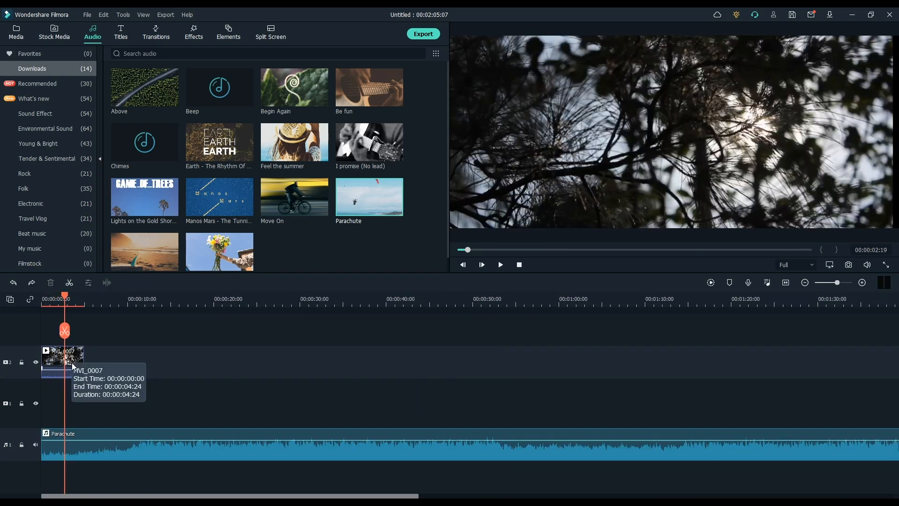
right_click(73, 366)
mouse_move(119, 145)
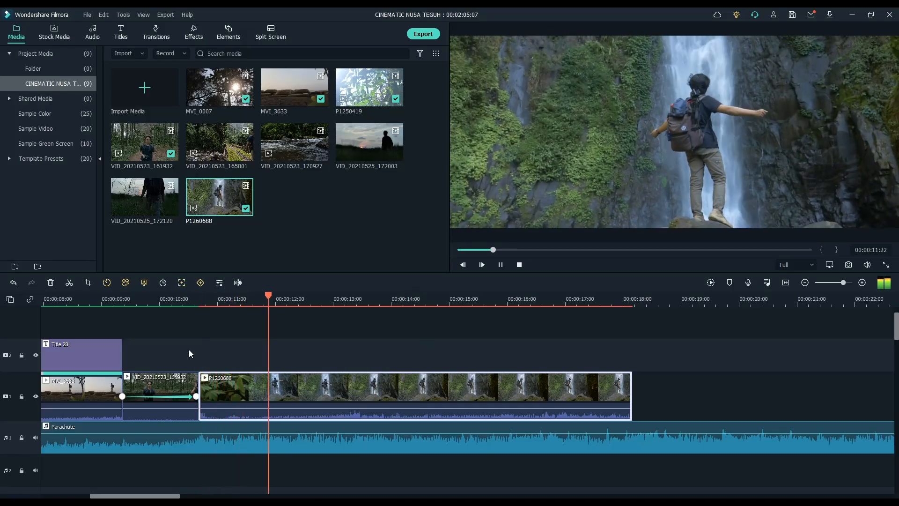
- Detach the audio from the P1260688 waterfall clip on the timeline
click(260, 392)
right_click(345, 383)
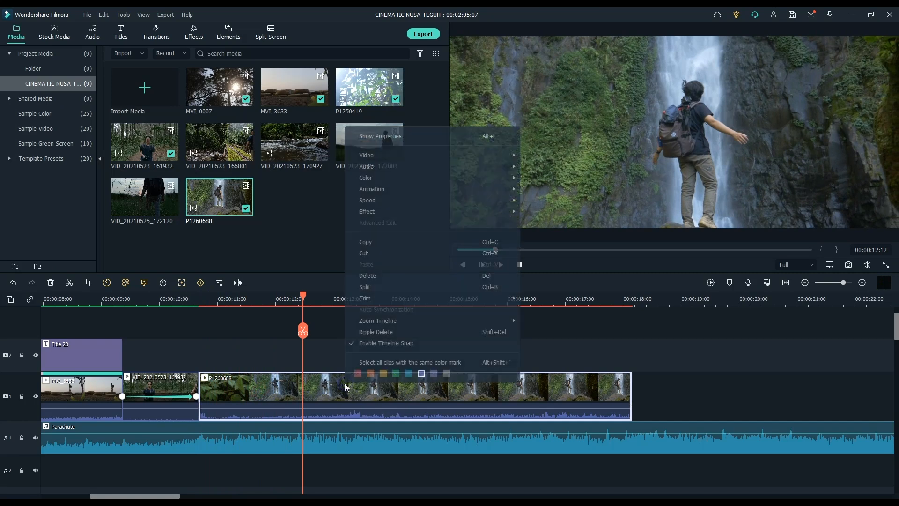
mouse_move(391, 171)
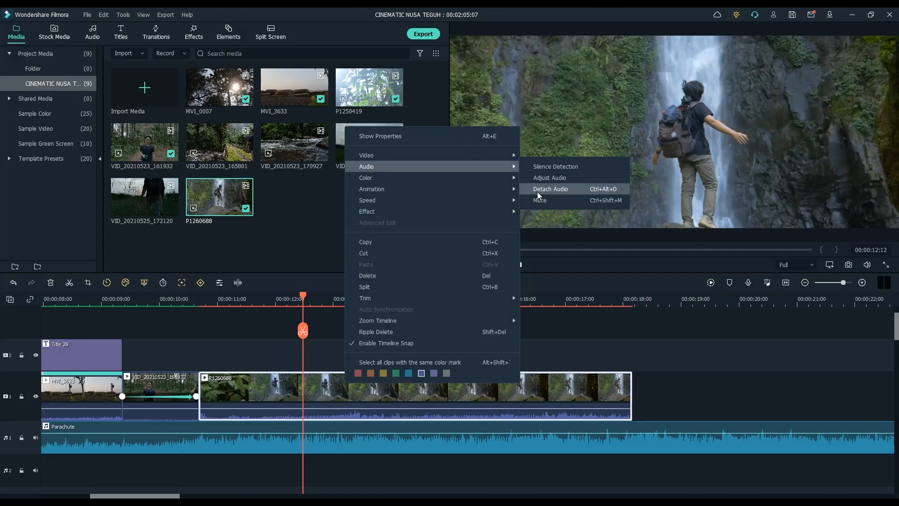
click(642, 190)
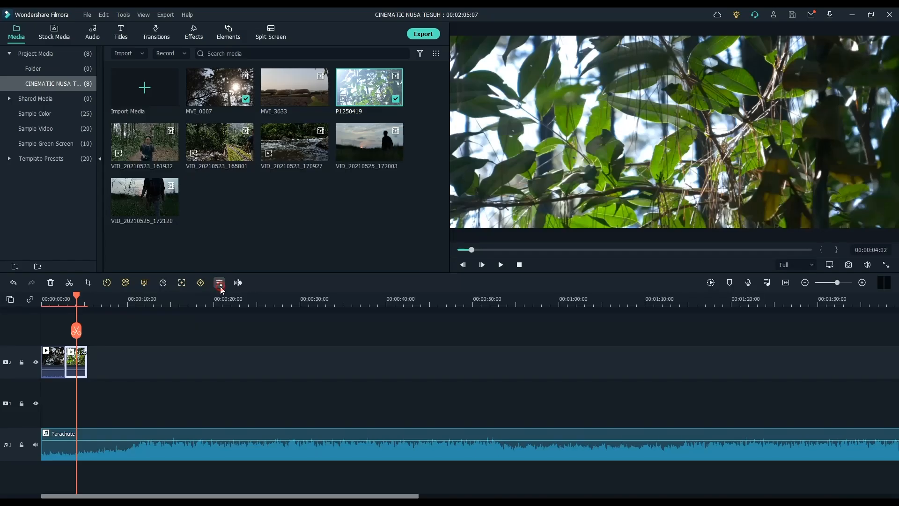
- Enable Stabilization for the P1250419 leaves clip on the timeline and confirm its settings
click(437, 91)
click(76, 356)
double_click(77, 357)
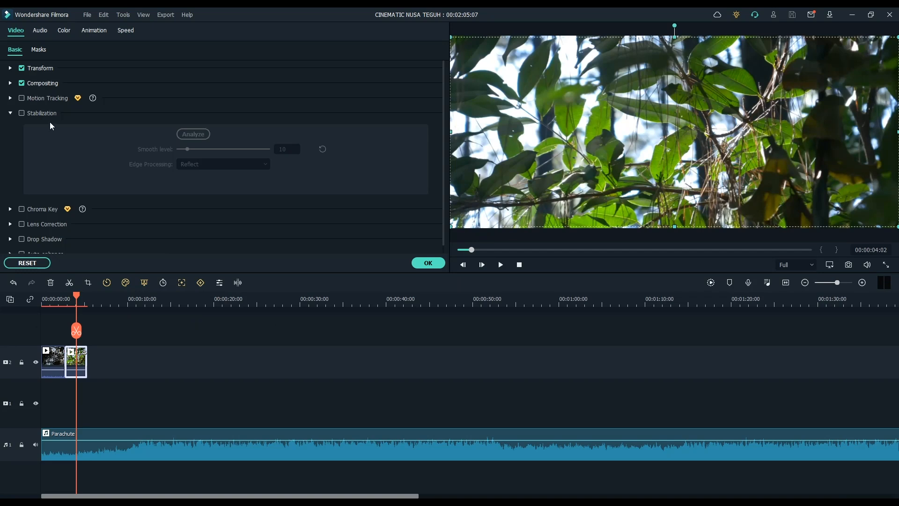
click(22, 113)
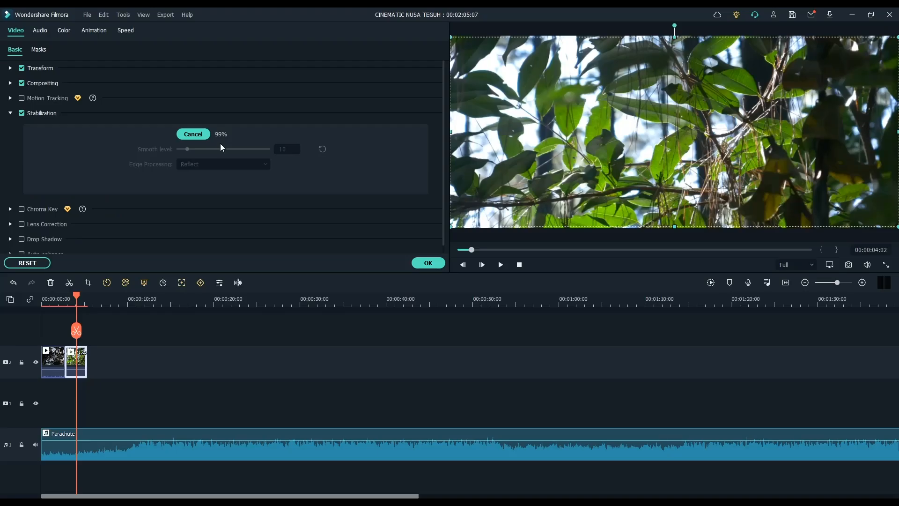
click(426, 261)
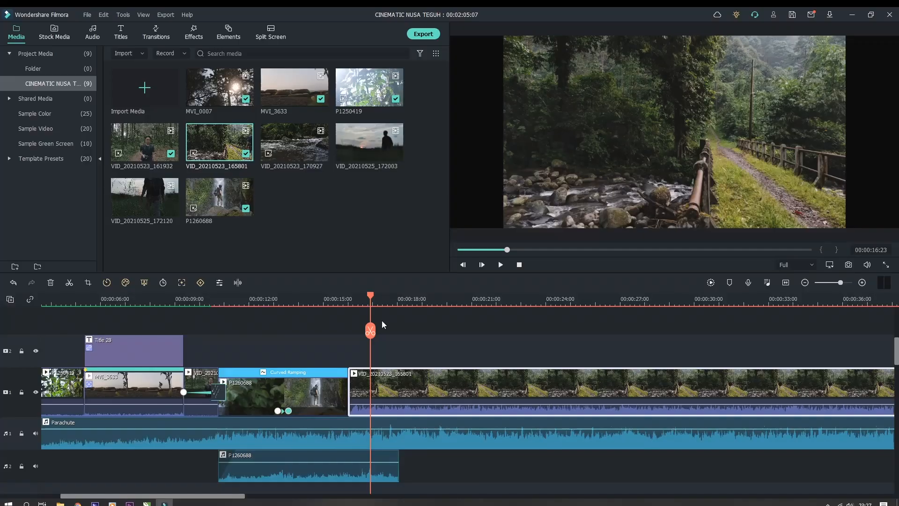
- Set the start keyframe of the VID_20210523_165801 clip to 190% scale with position X -540 and Y 100
scroll(381, 323, right, 2)
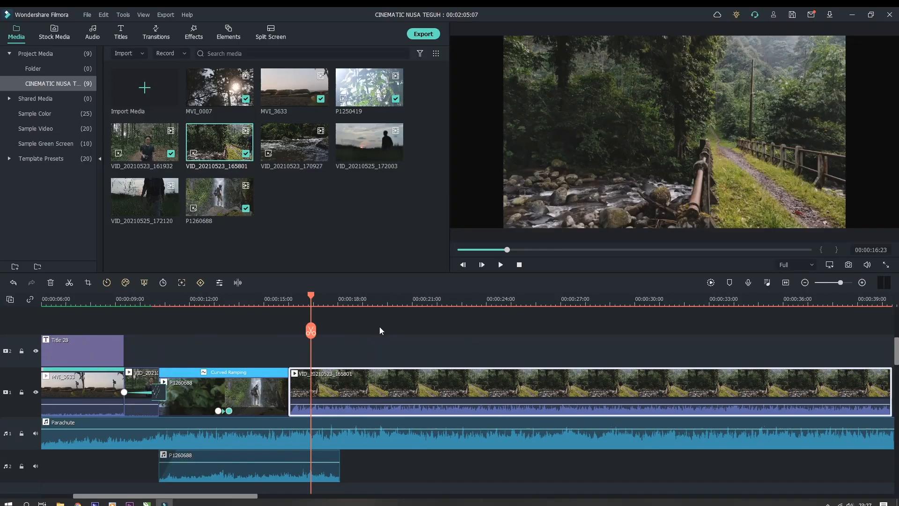
scroll(406, 346, left, 3)
drag(440, 320, 514, 363)
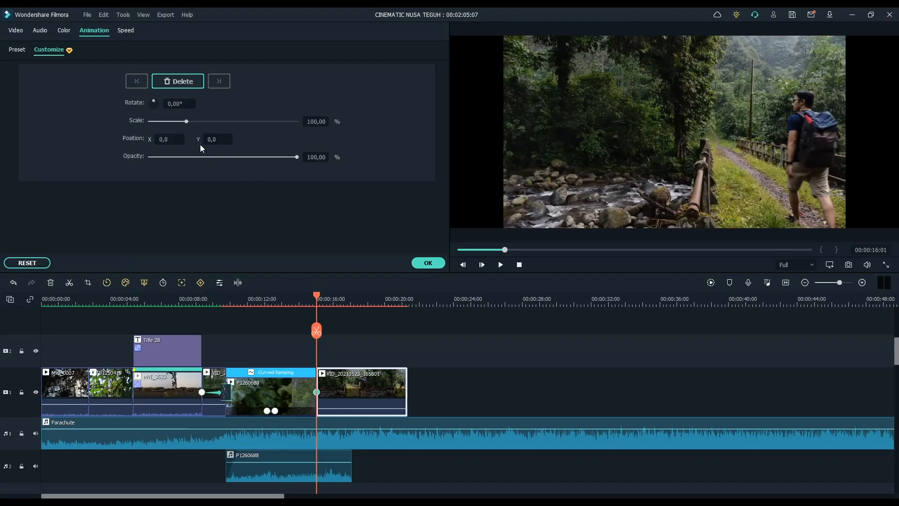
drag(186, 122, 230, 139)
drag(170, 140, 145, 140)
- Add a keyframe at the end of the VID_20210523_165801 clip with position X 420 and preview the motion from the clip's start
click(190, 83)
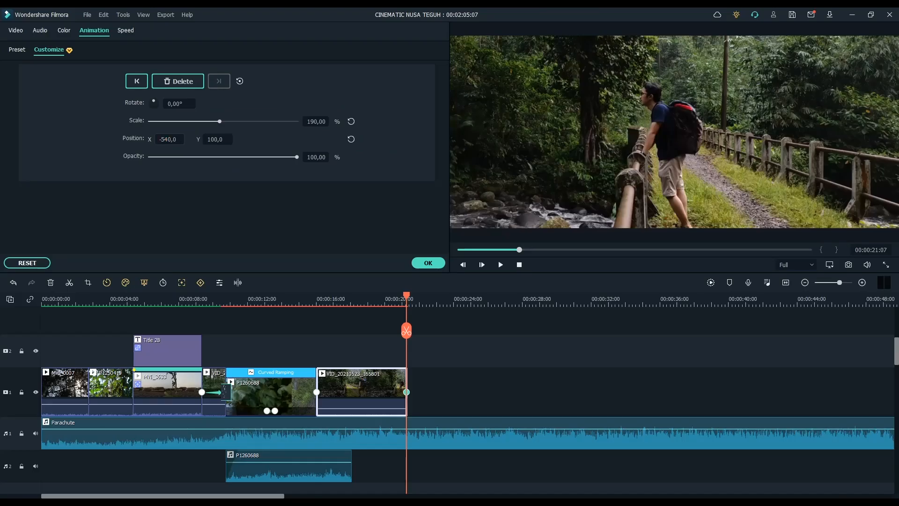
mouse_move(239, 266)
mouse_down()
mouse_move(260, 266)
mouse_move(252, 266)
mouse_up()
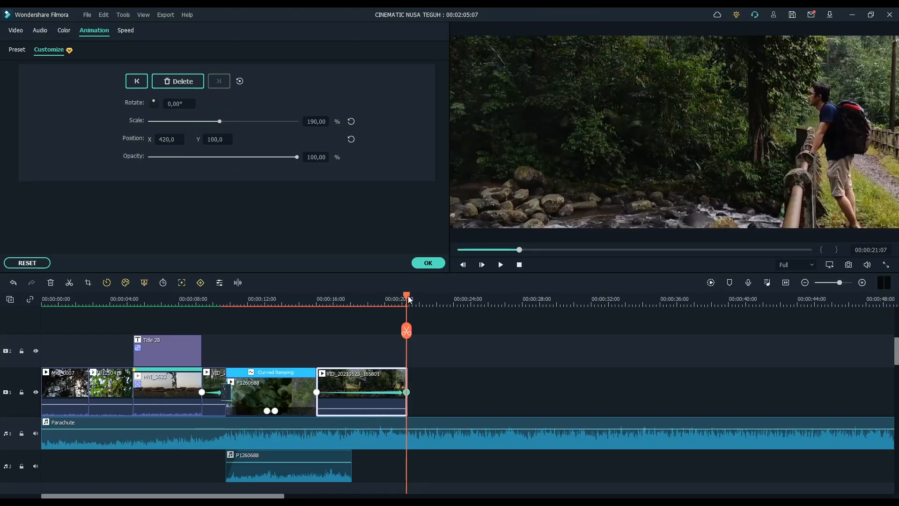
drag(378, 300, 313, 307)
key(space)
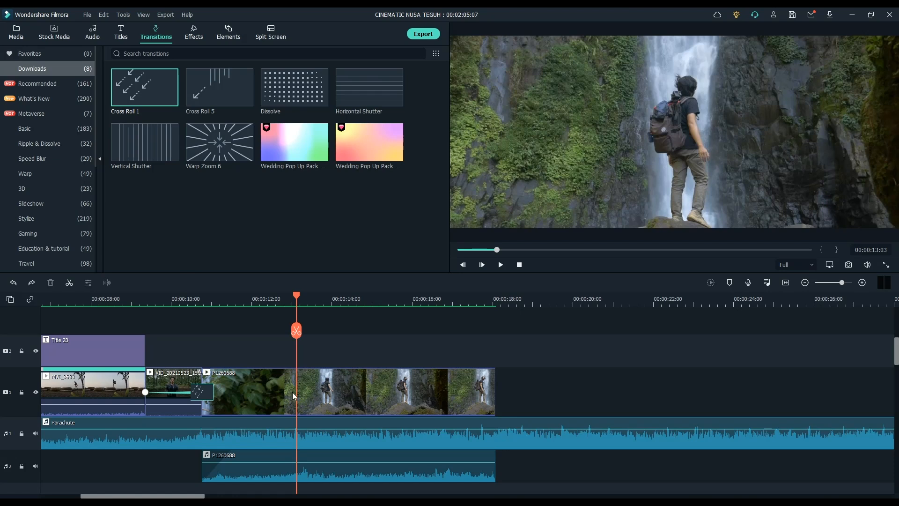
- Apply Speed Ramping to the P1260688 waterfall clip with the Customize curve
click(293, 393)
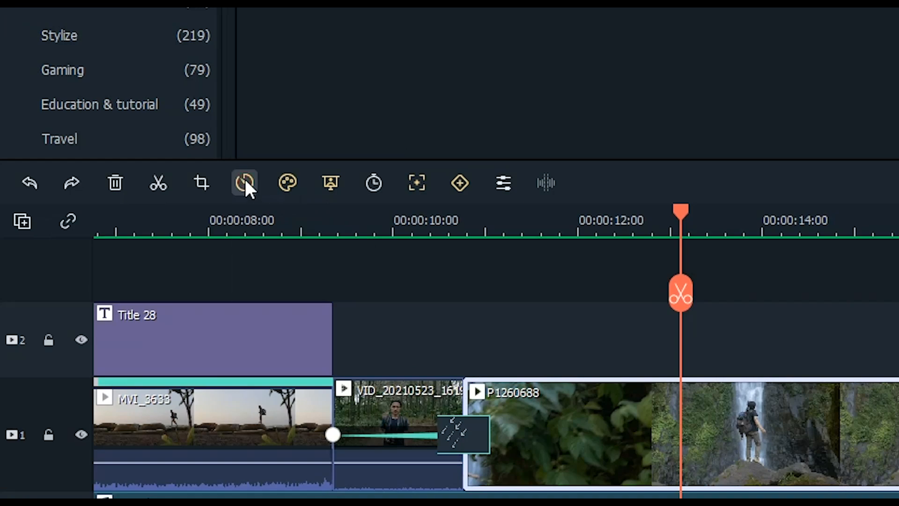
click(244, 181)
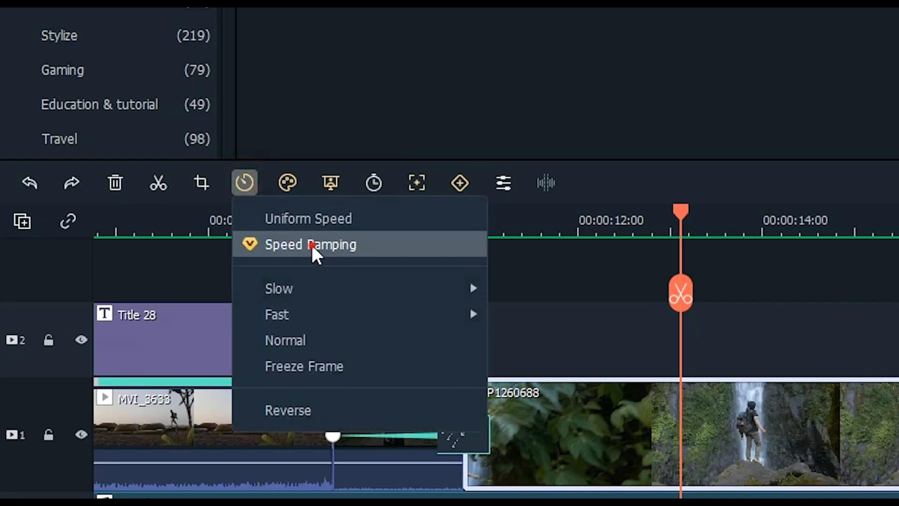
click(312, 245)
click(64, 89)
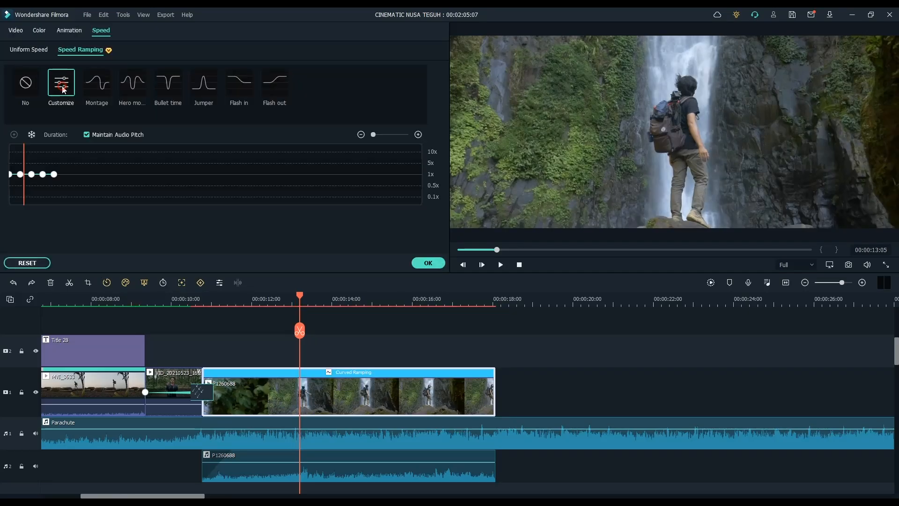
- Try the Montage, Hero moment, Bullet time and Jumper speed ramping presets on the P1260688 clip
click(98, 85)
click(133, 87)
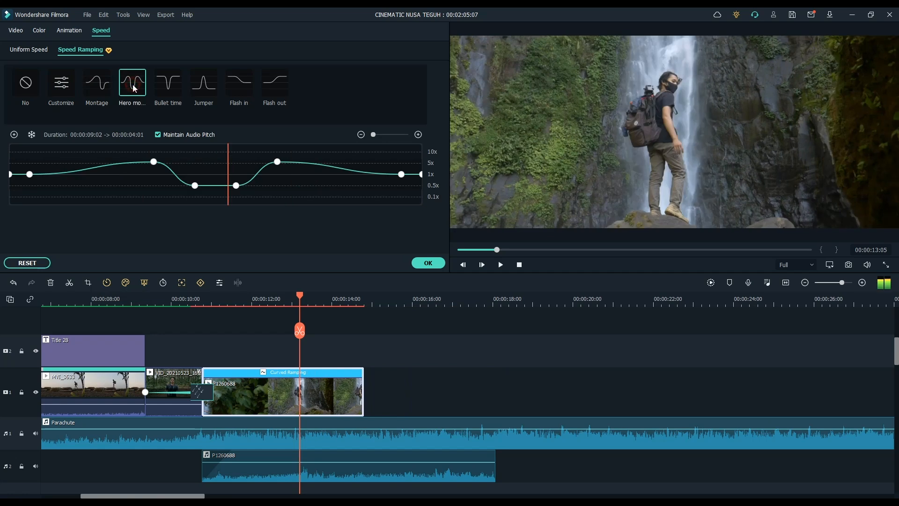
click(168, 85)
click(204, 84)
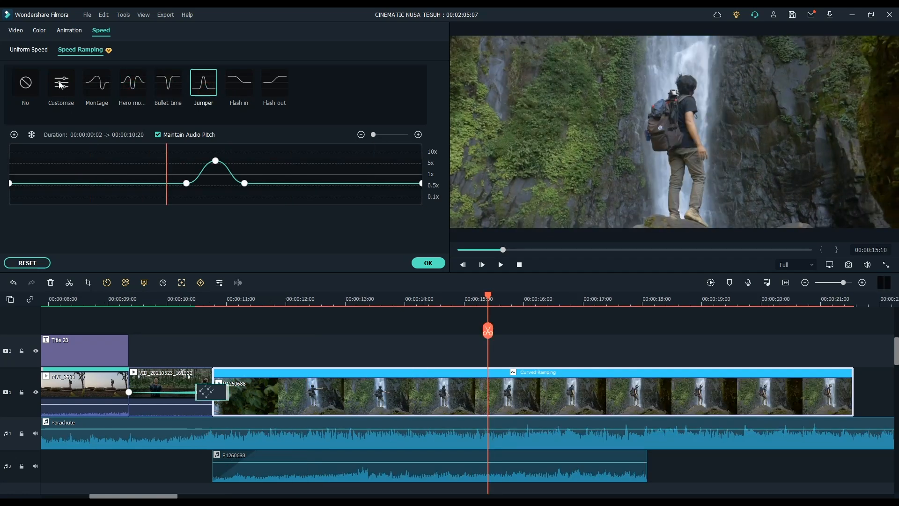
- Return the P1260688 clip to the Customize speed curve and shape it into one speed-up peak between 5x and 10x
click(61, 83)
drag(478, 298, 232, 319)
key(space)
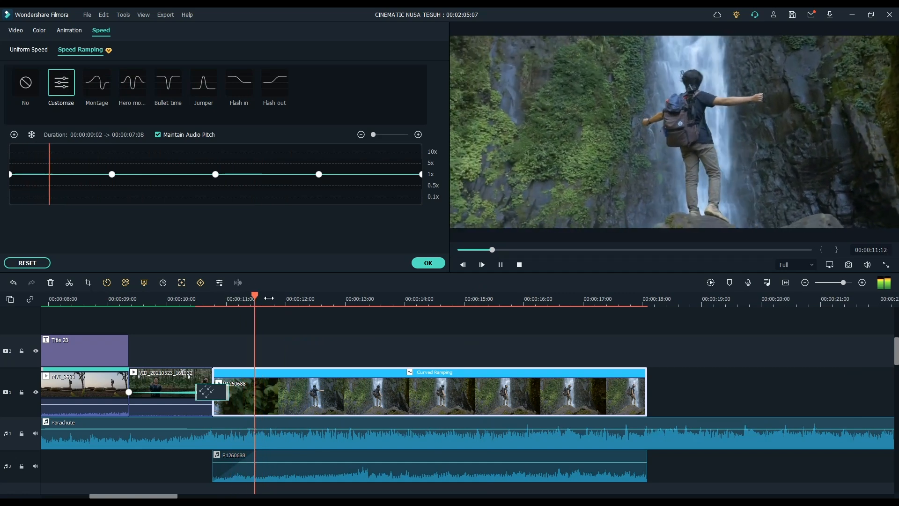
drag(112, 174, 136, 174)
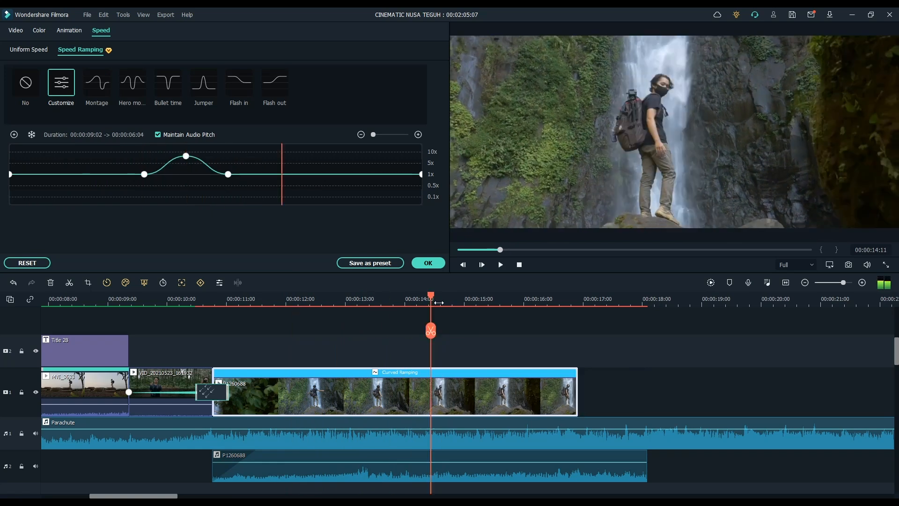
click(322, 308)
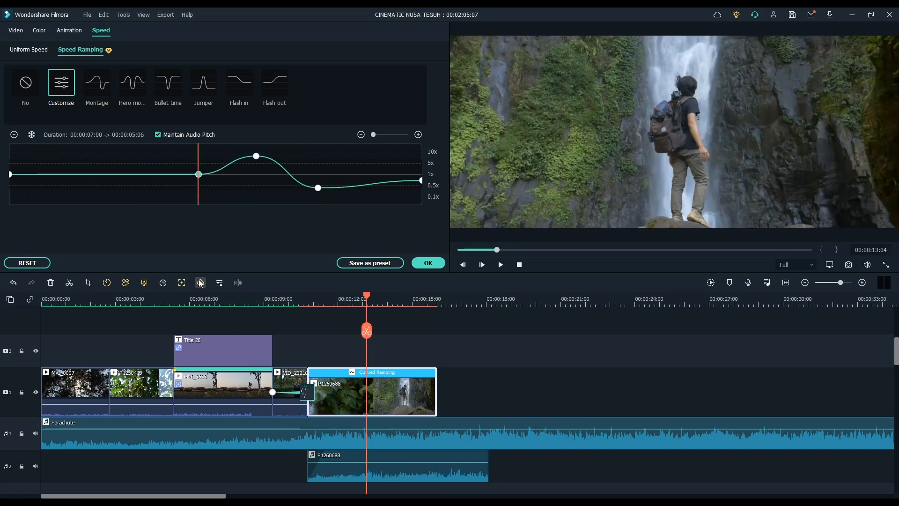
- Add an animation keyframe at 00:00:13:04 on the P1260688 clip, enlarge its scale for a zoom and preview it
click(200, 283)
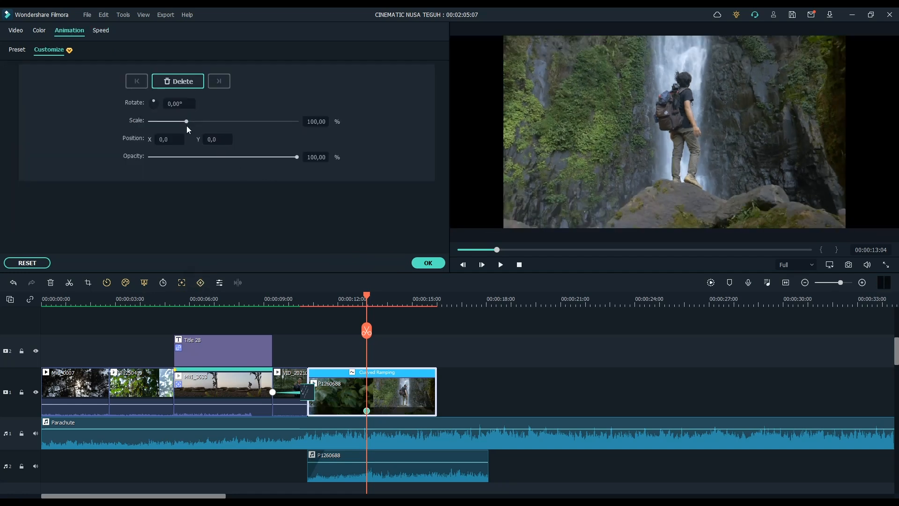
drag(187, 121, 203, 139)
click(316, 122)
click(351, 139)
click(329, 316)
key(space)
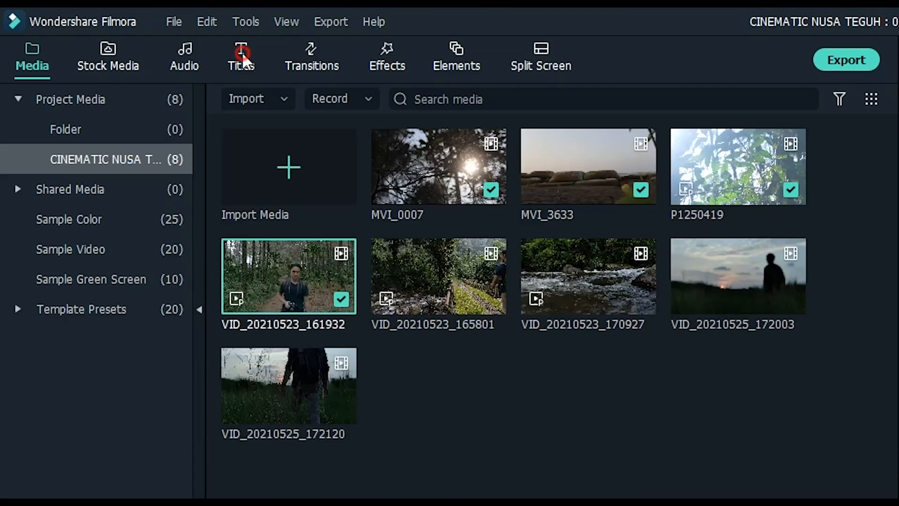
- Place the downloaded Title 28 on the track above the MVI_3633 clip, matching the clip's span
click(242, 54)
click(47, 70)
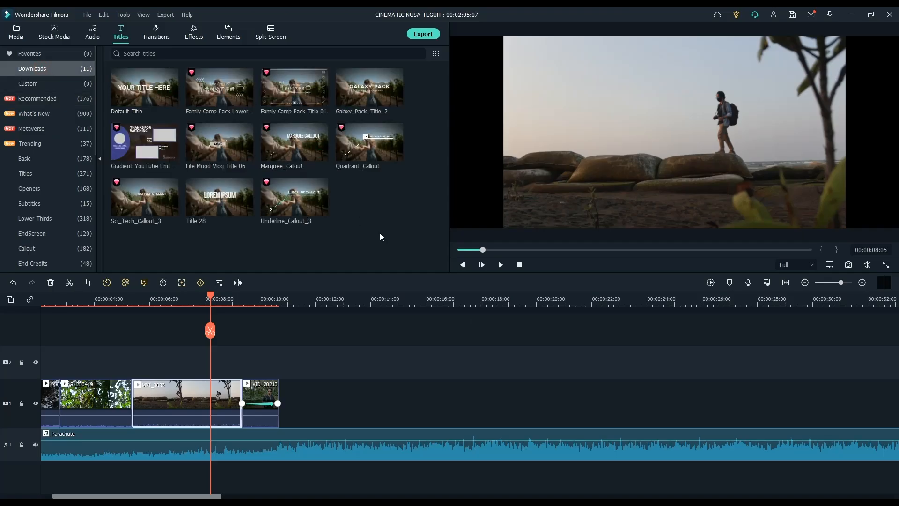
click(247, 213)
drag(223, 203, 165, 359)
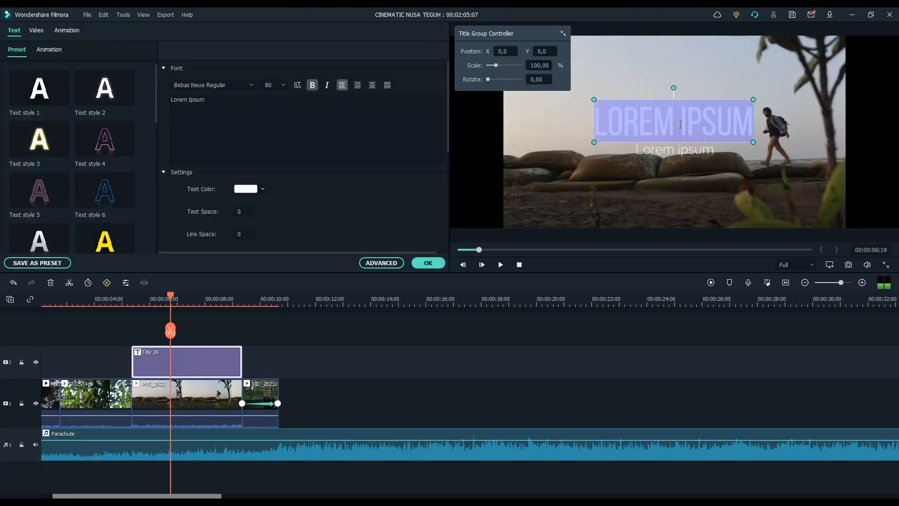
- Change the Title 28 text to NUSA TEGUH with the subtitle JOURNEY
drag(205, 100, 146, 100)
text(NUSA TEGUH)
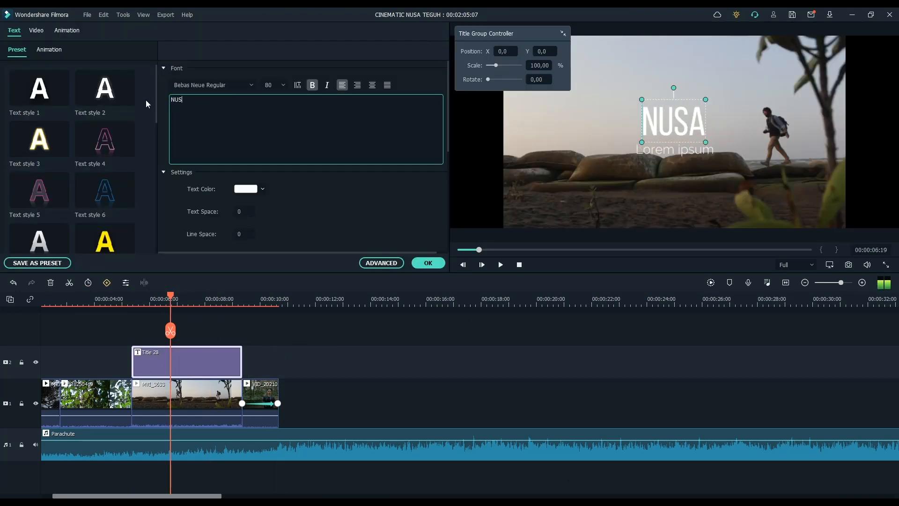
key(Tab)
text(CINEMATIC)
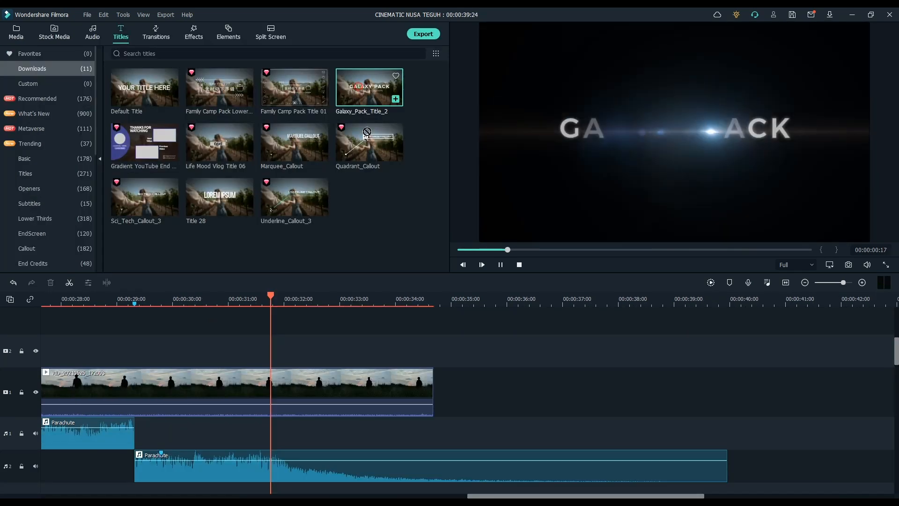
- Place Galaxy_Pack_Title_2 above the closing VID_20210525_172003 clip, extend it to the music's end, and set its text to NUSA TEGUH and JOURNEY
drag(367, 132, 282, 358)
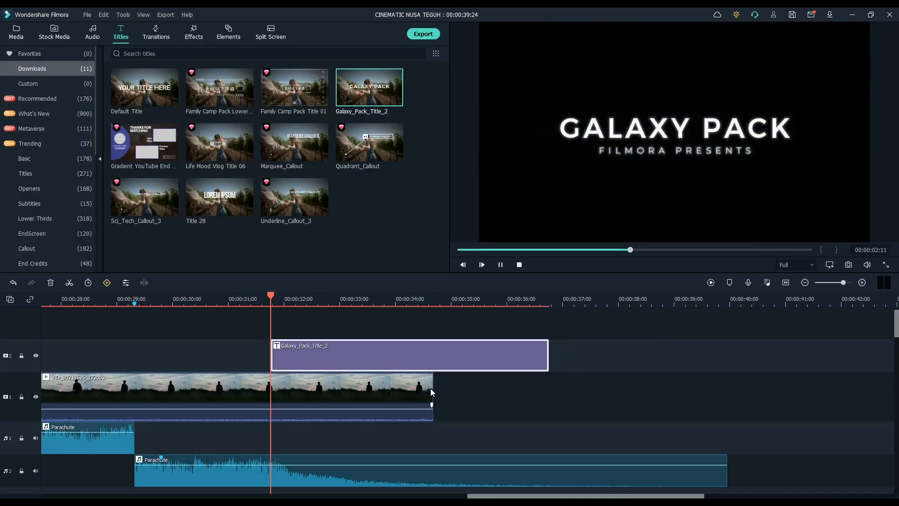
double_click(396, 356)
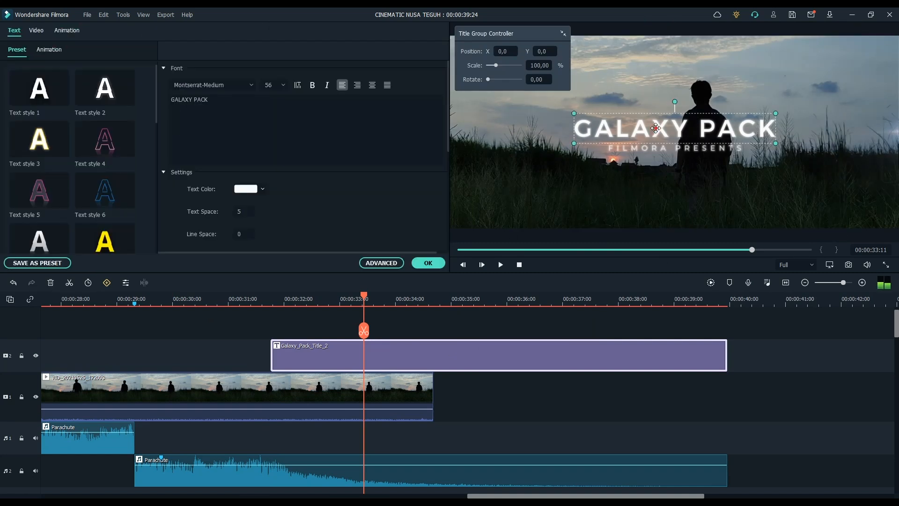
text(NUSA TEGUH)
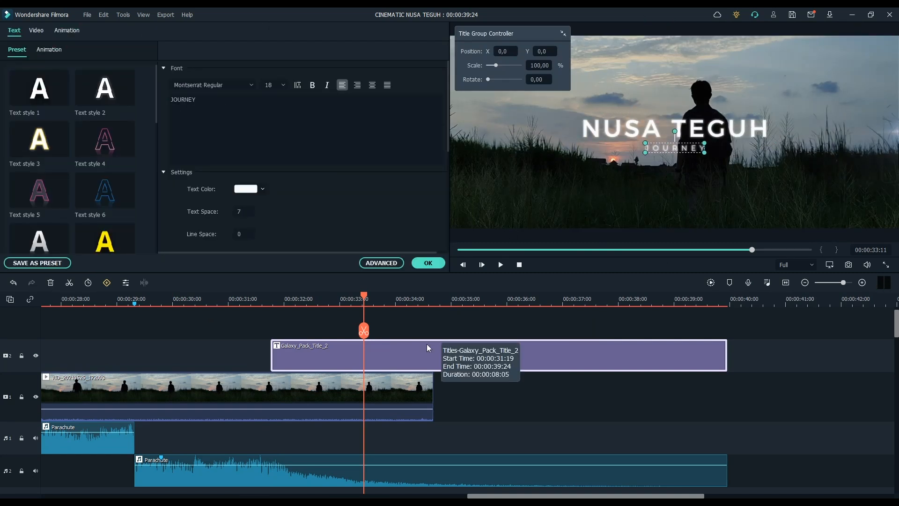
click(231, 316)
key(space)
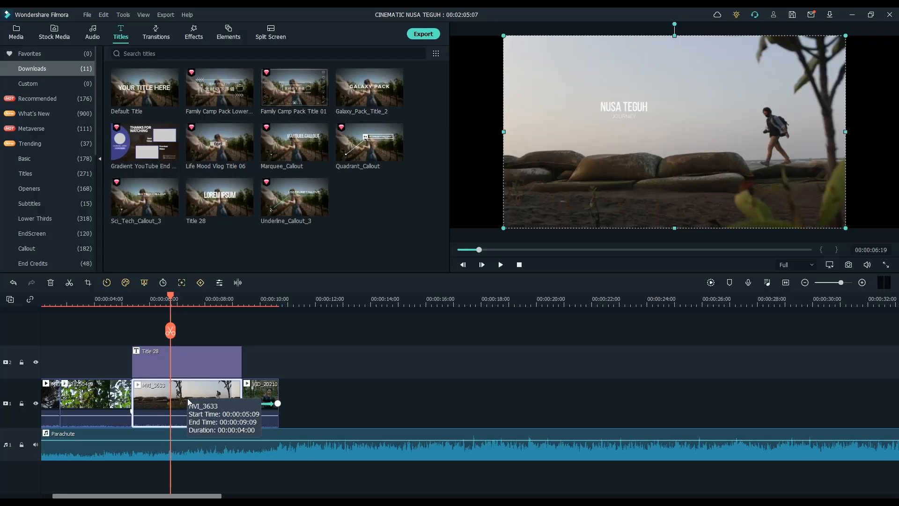
- Enable Motion Tracking on the MVI_3633 clip, fit the tracking box around the walker's head and run the tracking
click(219, 283)
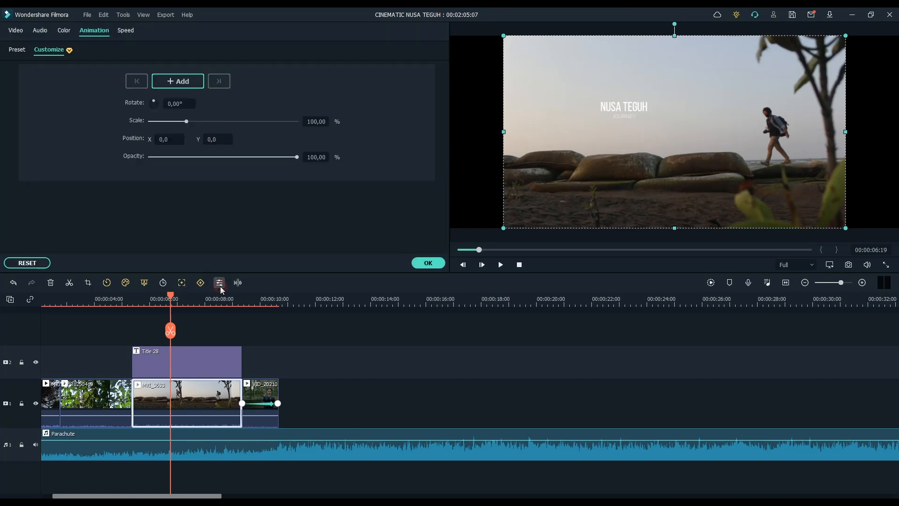
click(15, 31)
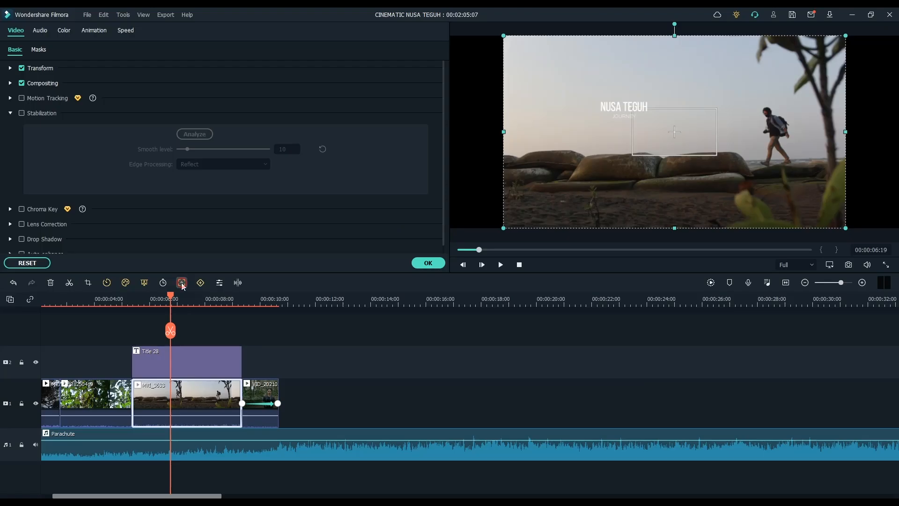
click(416, 94)
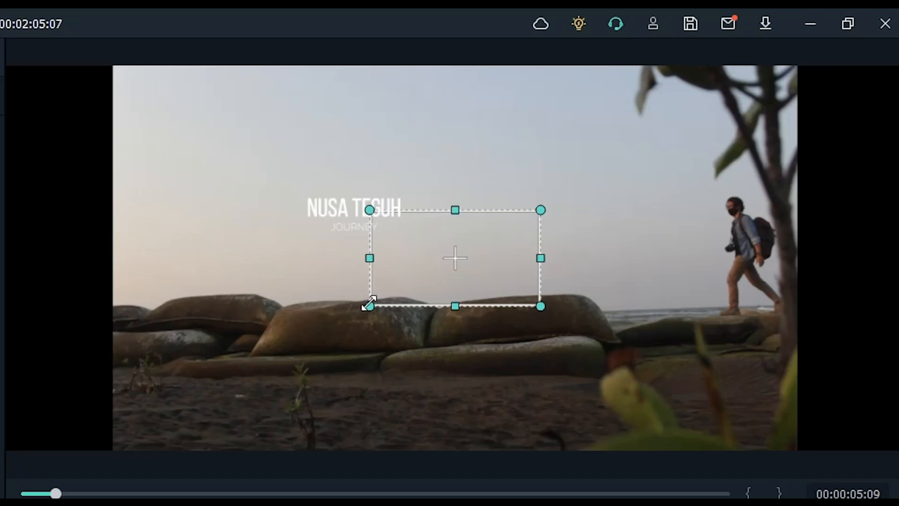
drag(631, 156, 654, 143)
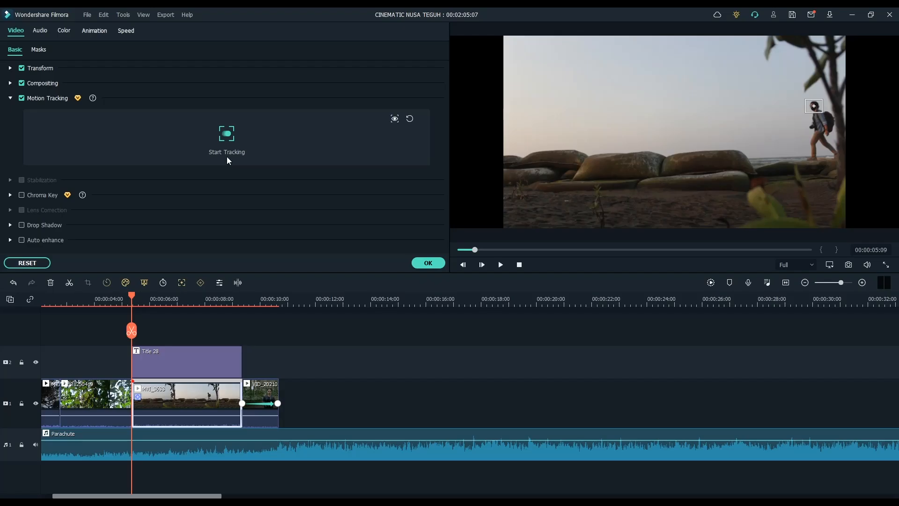
click(227, 138)
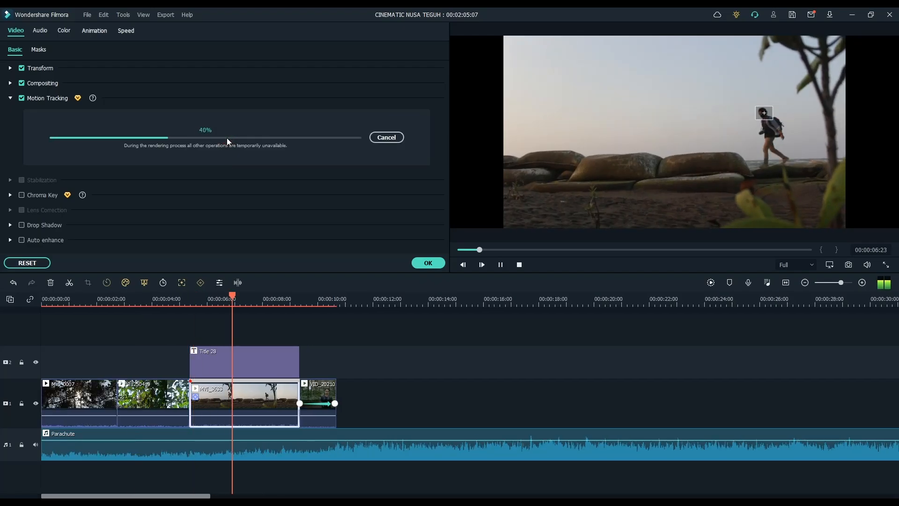
- Link Title 28 to the motion tracking of the MVI_3633 clip
drag(249, 297, 242, 303)
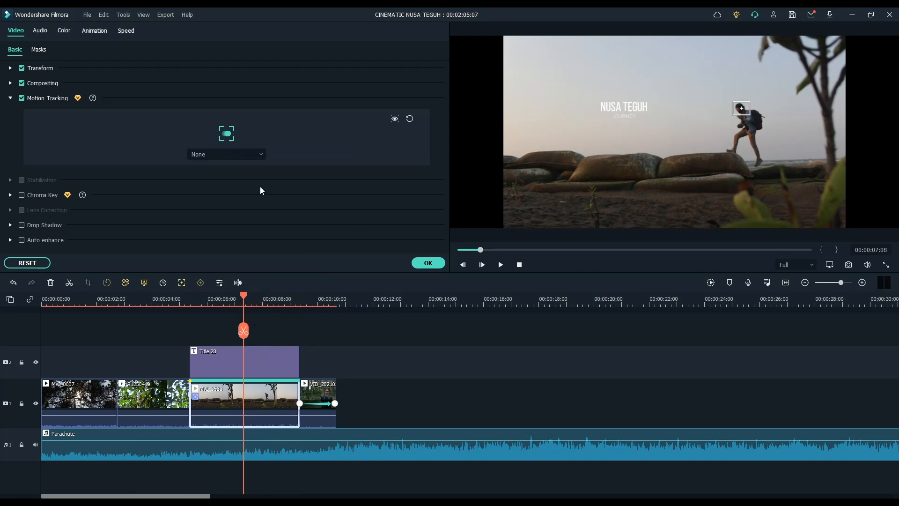
click(256, 156)
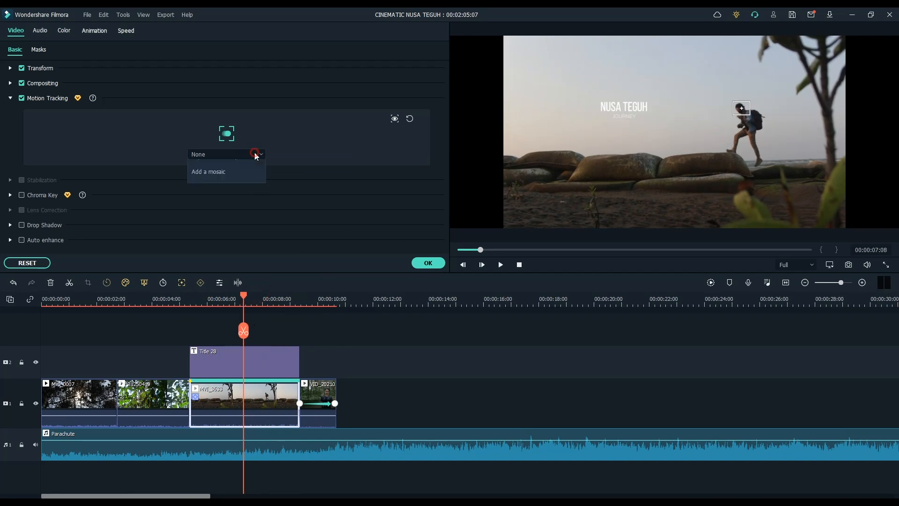
click(229, 187)
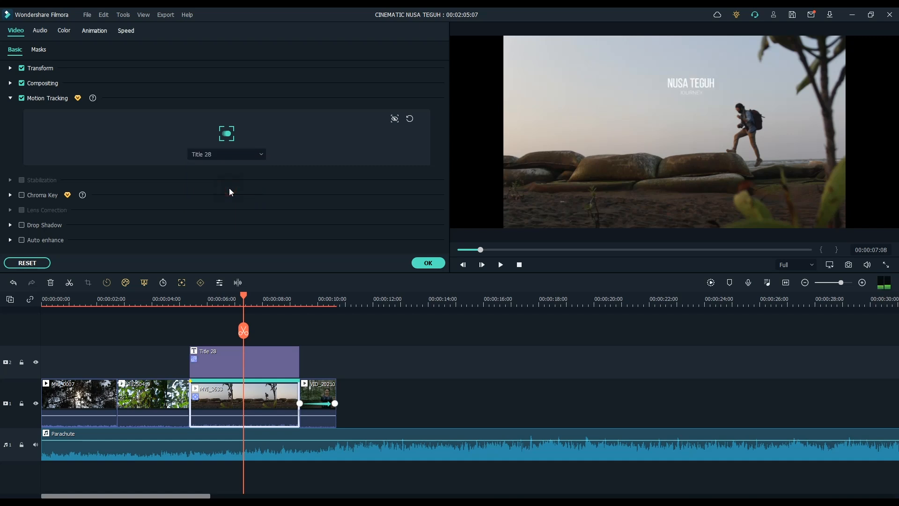
- Reposition the tracked NUSA TEGUH title above the walker's head and preview how it follows the movement
drag(245, 298, 223, 298)
drag(452, 236, 424, 252)
click(211, 361)
mouse_move(222, 299)
mouse_down()
mouse_move(206, 299)
mouse_move(235, 299)
mouse_up()
click(703, 146)
drag(752, 83, 751, 105)
double_click(281, 358)
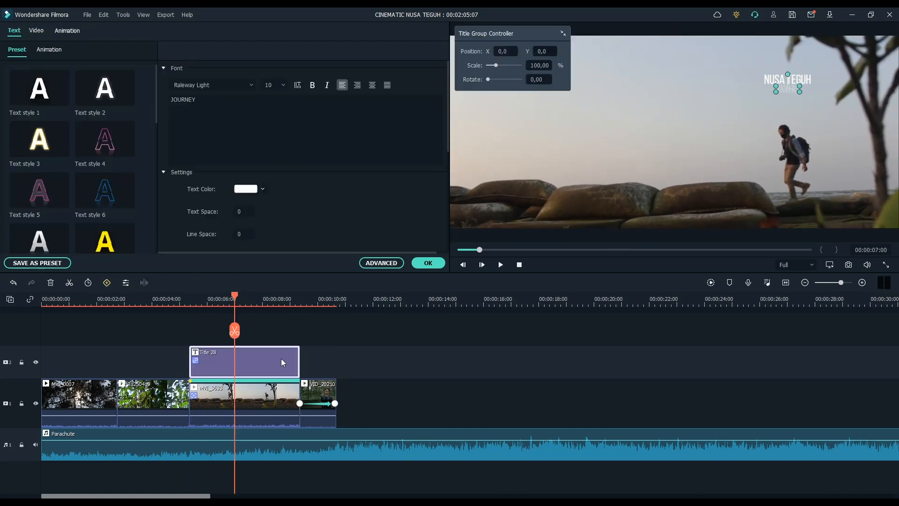
click(187, 298)
key(space)
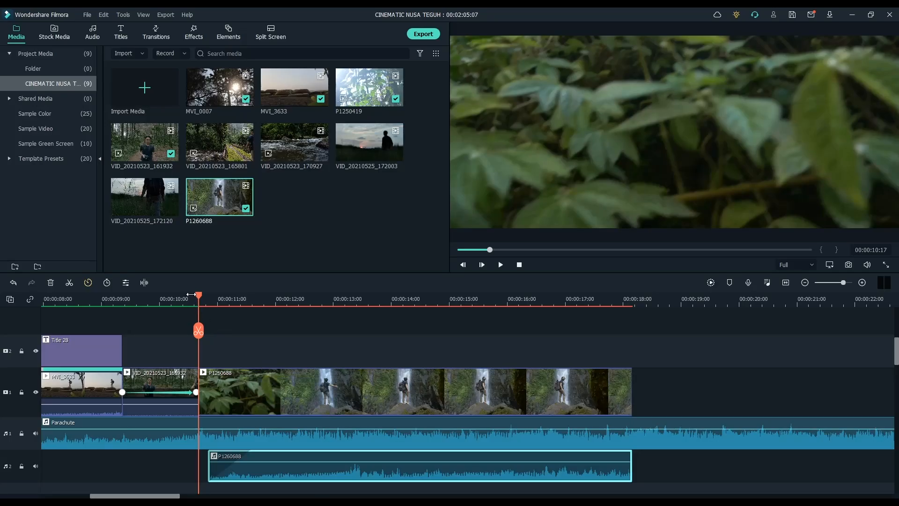
- Apply the downloaded Cross Roll 1 transition to the VID_20210523_161932 clip on the timeline
drag(199, 296, 191, 297)
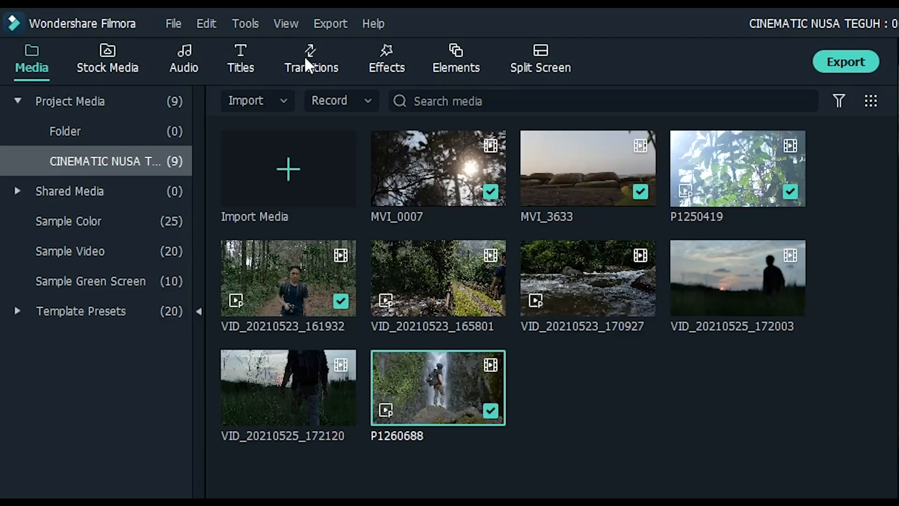
click(304, 57)
click(35, 70)
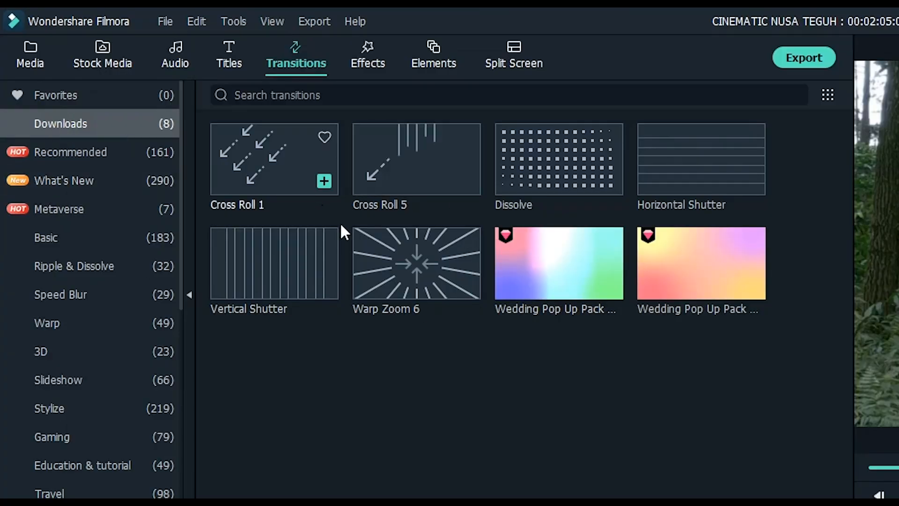
click(254, 174)
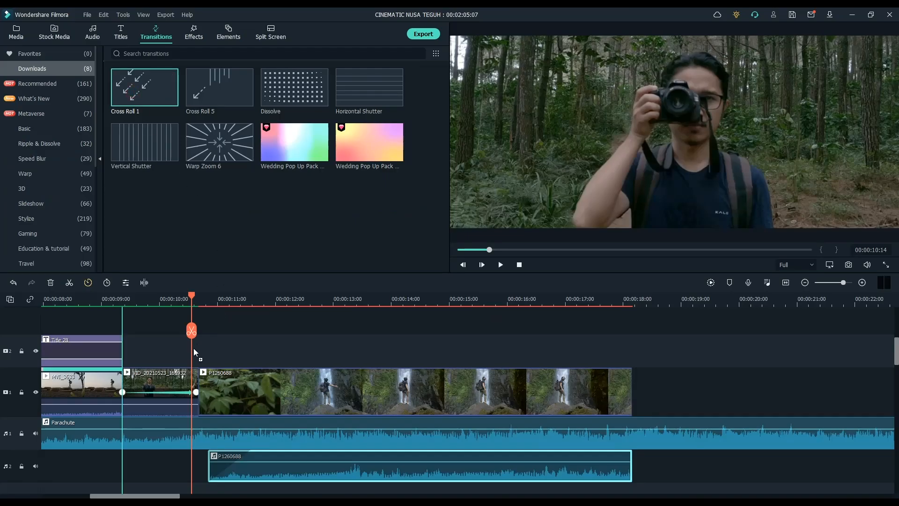
drag(193, 350, 138, 394)
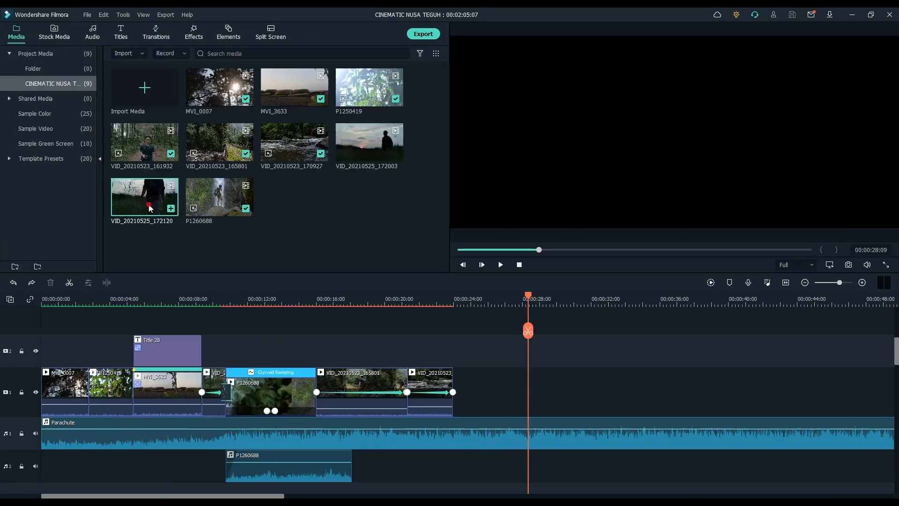
- Add the VID_20210525_172120 clip after the existing clips, split it at 00:00:29:00 and delete the unwanted part
drag(150, 208, 515, 404)
drag(533, 300, 539, 313)
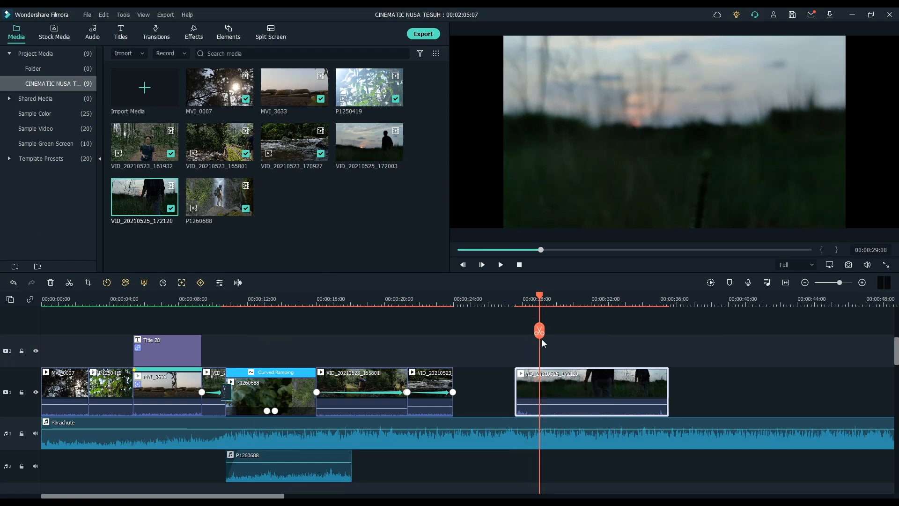
key(ctrl+b)
key(Delete)
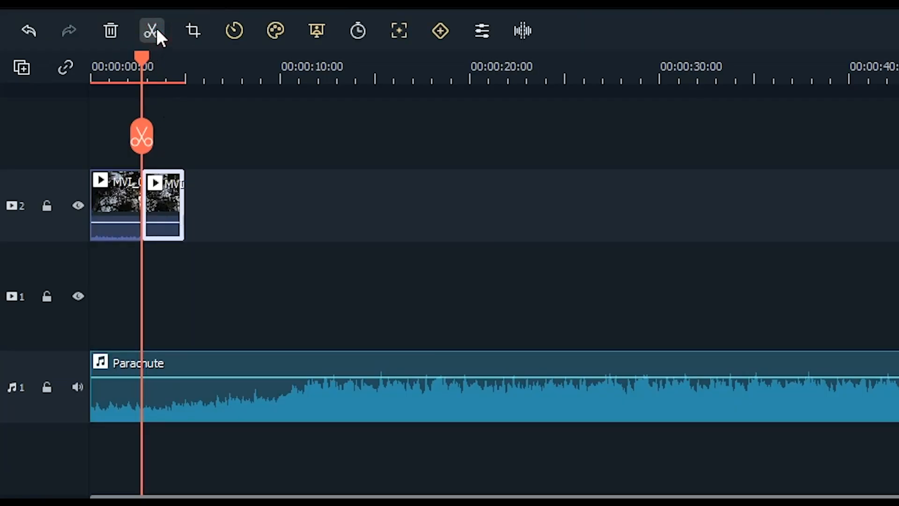
- Try shortening the MVI_0007 clip by splitting it at the playhead and deleting the piece after the cut
key(Delete)
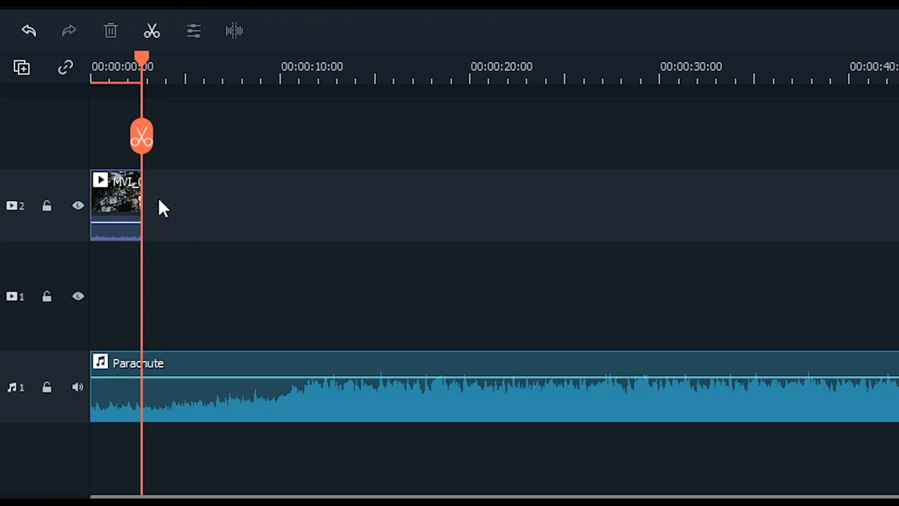
key(ctrl+z)
key(ctrl+z)
click(142, 137)
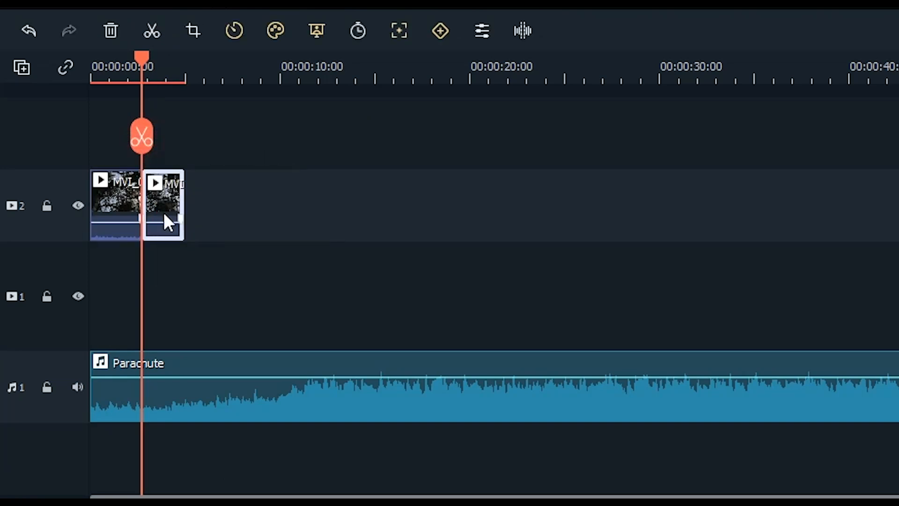
key(Delete)
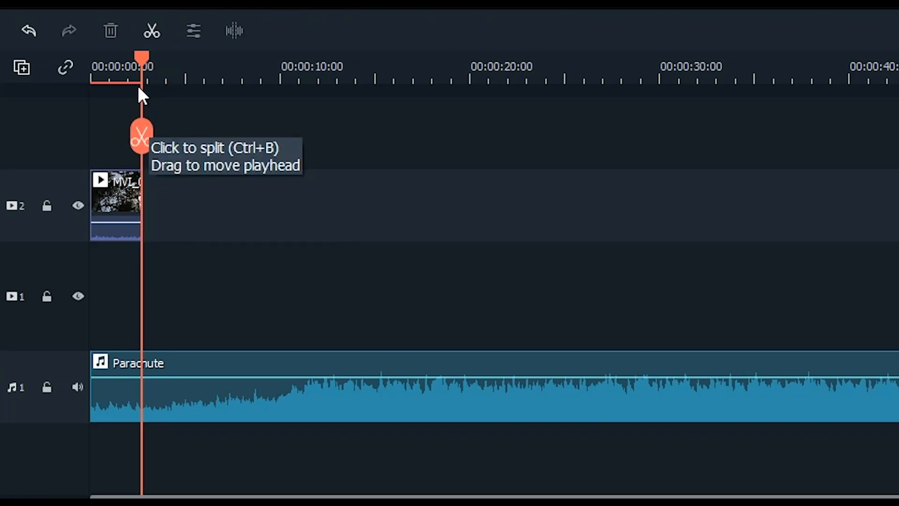
- Trim the end of the MVI_0007 clip to the playhead
right_click(157, 215)
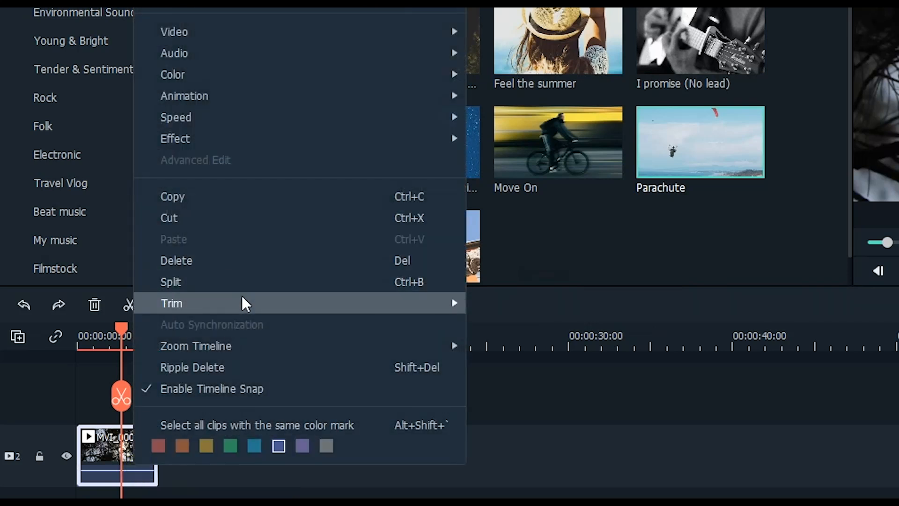
mouse_move(355, 307)
click(559, 323)
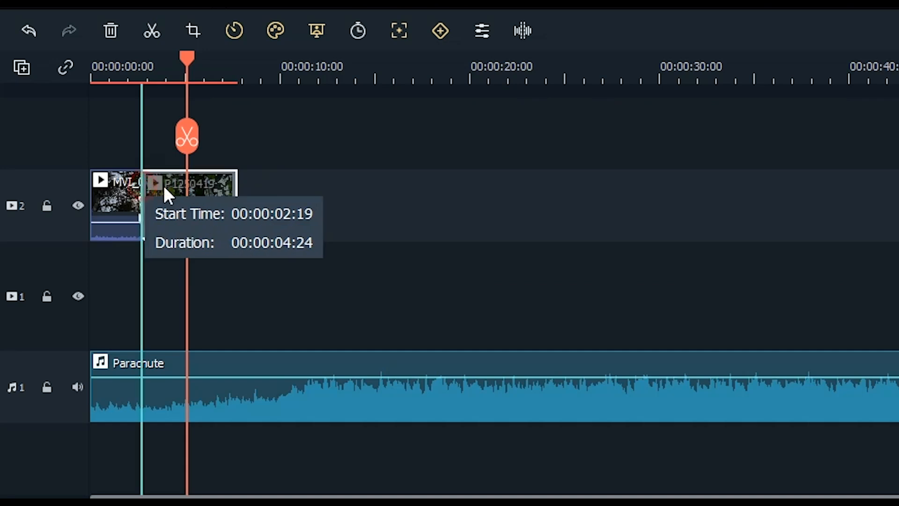
- Shorten the P1250419 clip and keep it directly after the MVI_0007 clip, starting at 00:00:02:19
drag(164, 186, 187, 192)
drag(185, 74, 159, 65)
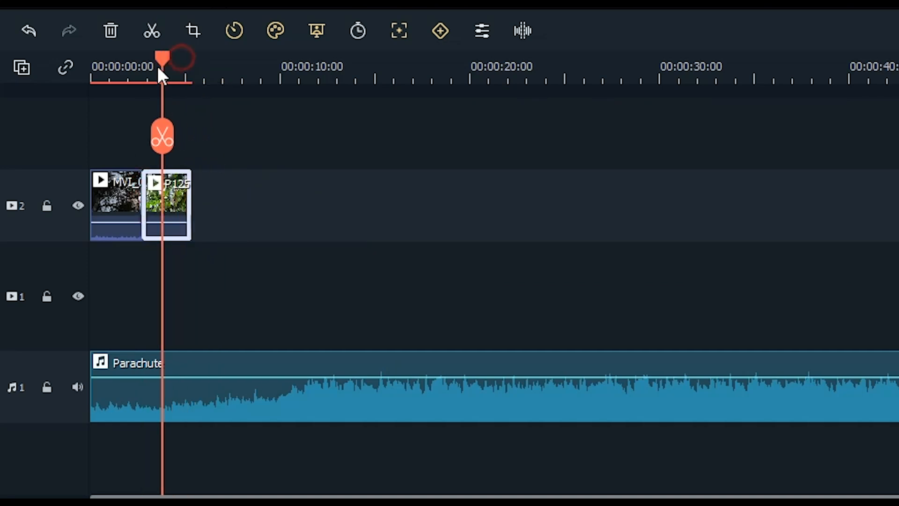